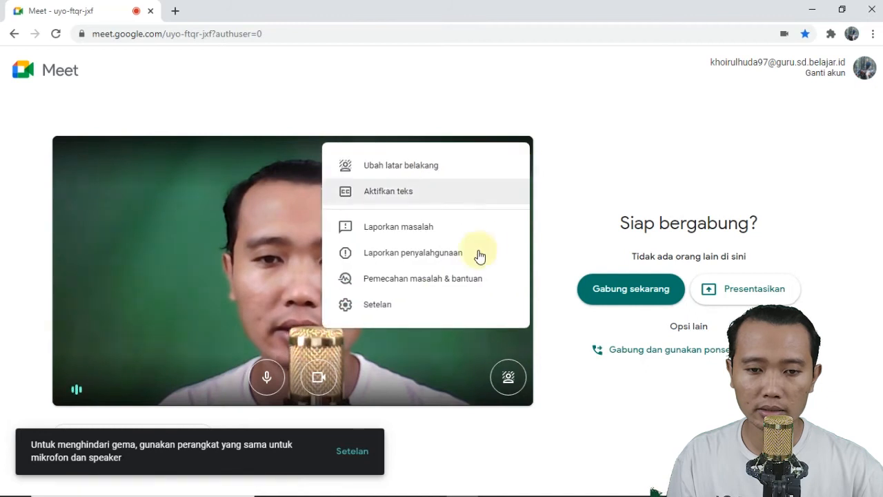
In the meeting's audio settings, choose the Default USB Audio CODEC microphone and Speakers (High Definition Audio Device)
{"action": "left_click", "coordinate": [430, 305]}
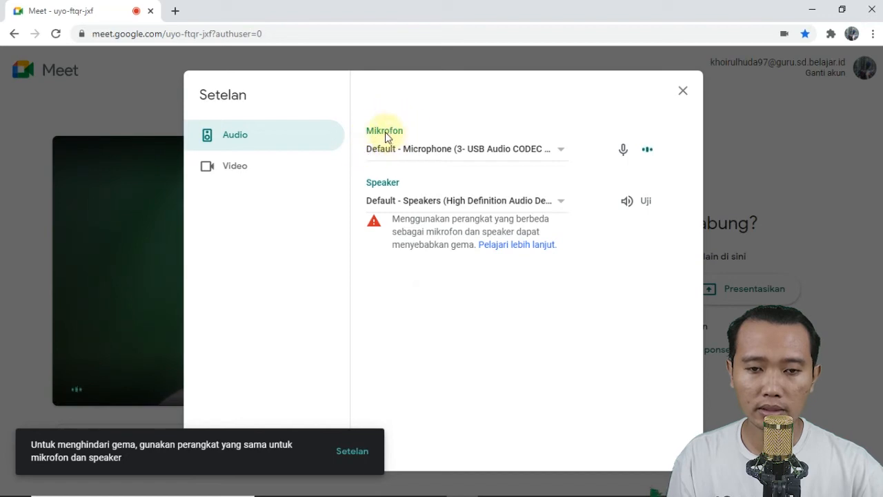
{"action": "left_click", "coordinate": [559, 151]}
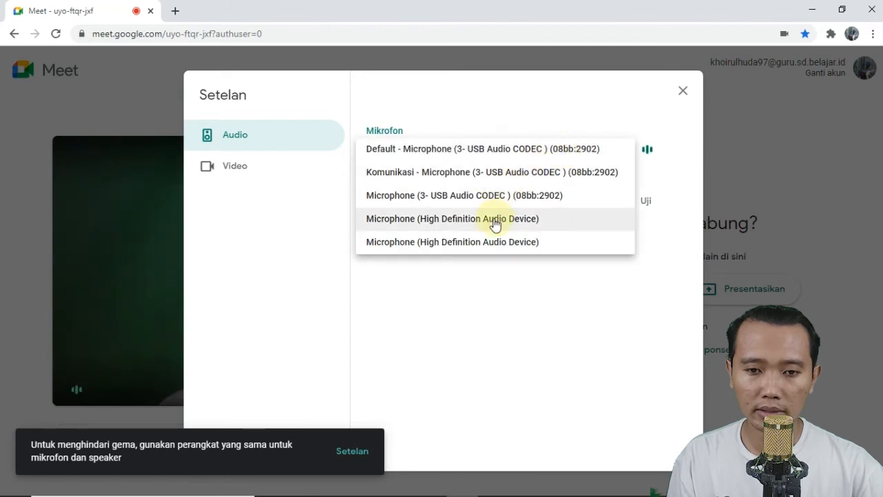
{"action": "left_click", "coordinate": [498, 150]}
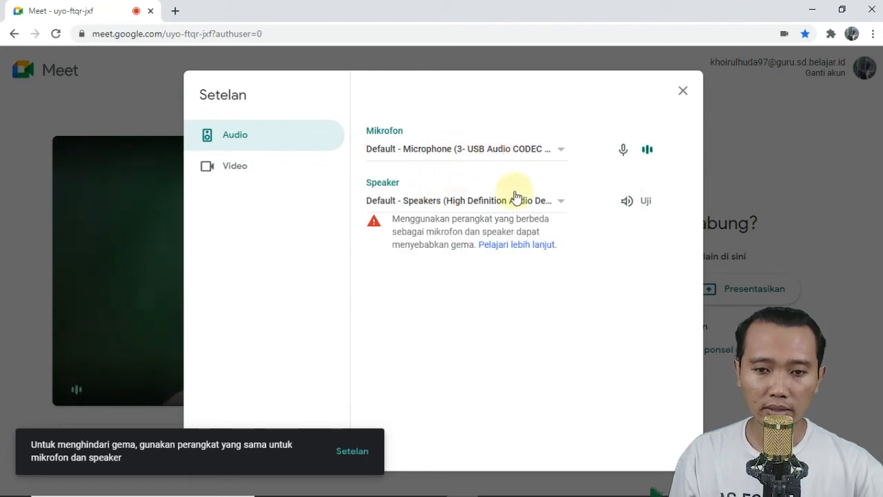
{"action": "left_click", "coordinate": [549, 201]}
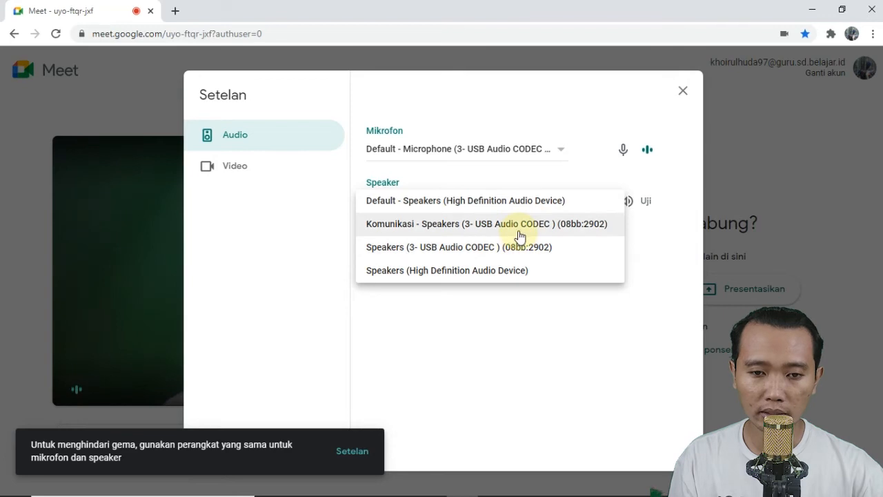
{"action": "left_click", "coordinate": [502, 271]}
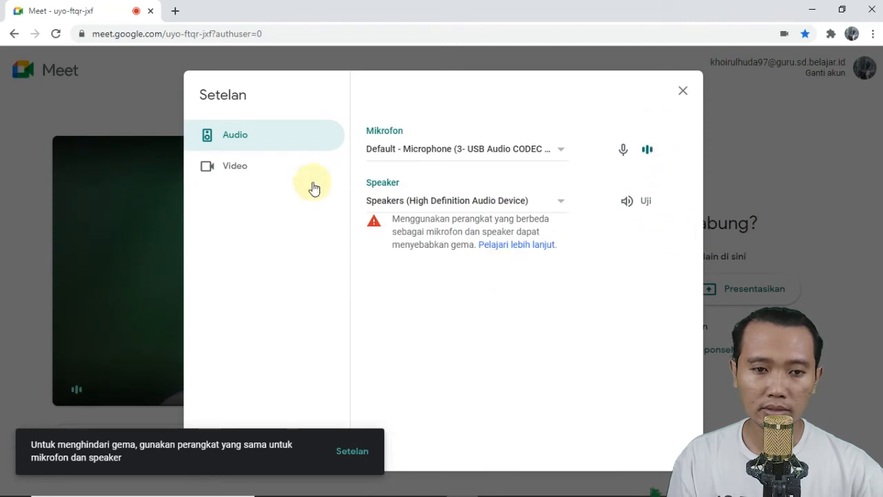
Check the camera choices in the video settings, keep ASUS USB2.0 WebCam, and join the meeting
{"action": "left_click", "coordinate": [291, 180]}
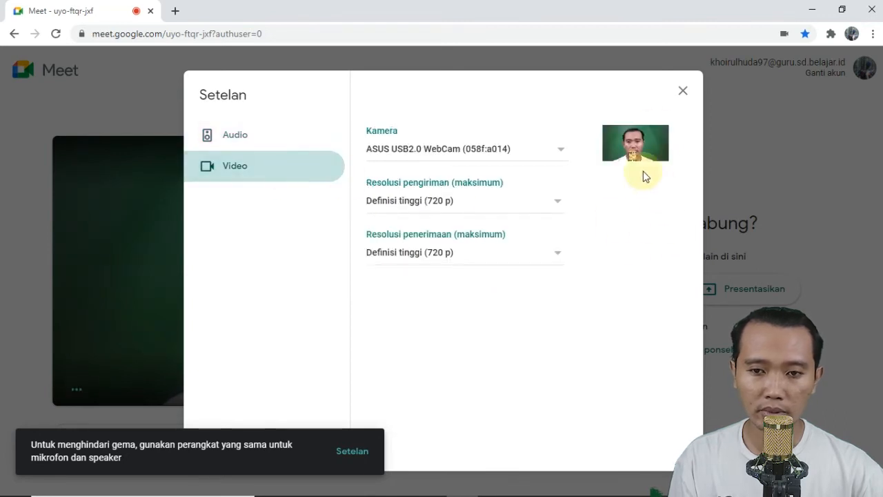
{"action": "left_click", "coordinate": [559, 154]}
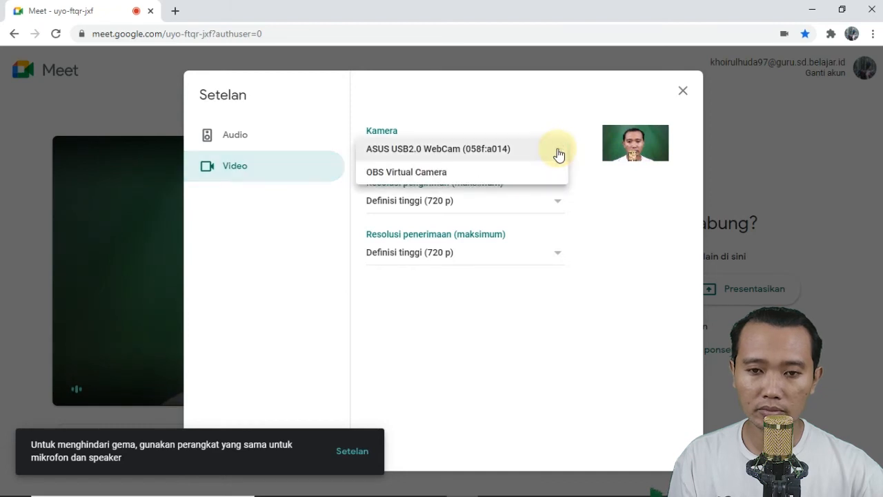
{"action": "left_click", "coordinate": [616, 191]}
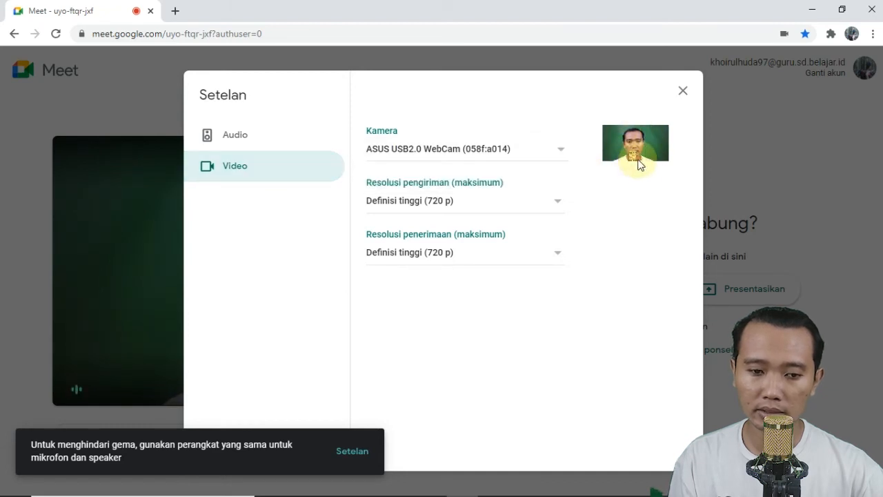
{"action": "left_click", "coordinate": [681, 93]}
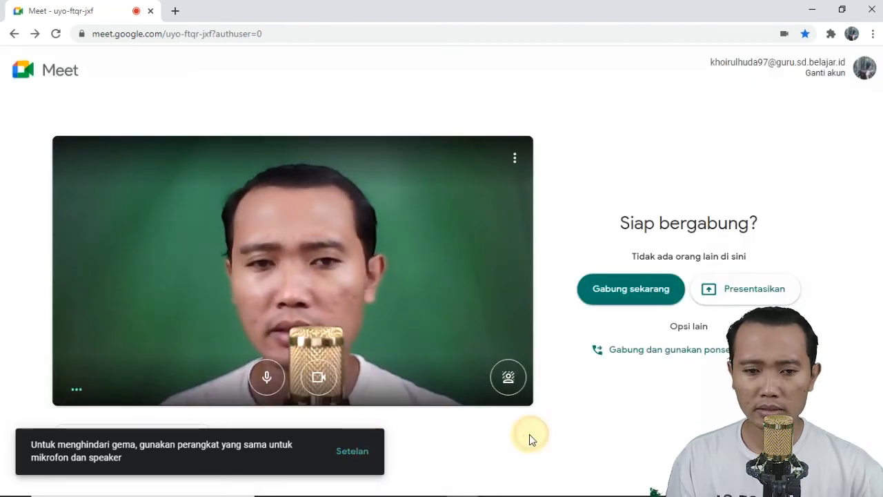
{"action": "left_click", "coordinate": [618, 290]}
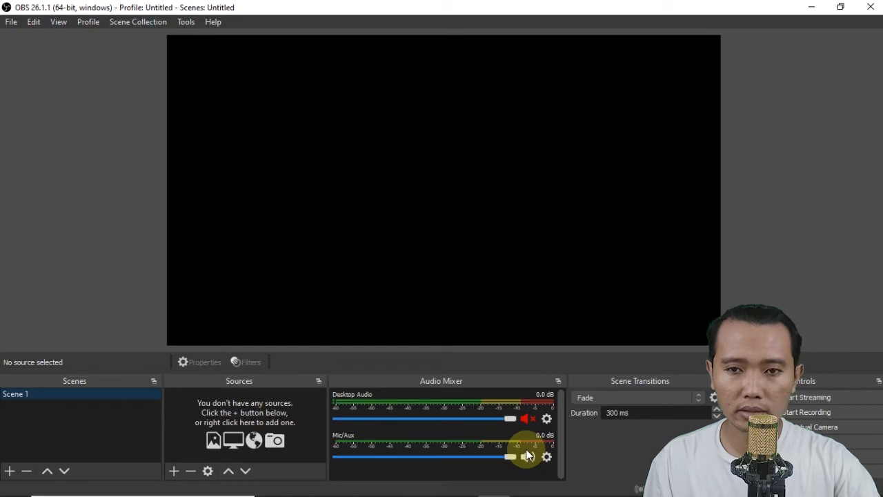
Switch to OBS and rename Scene 1 as Scene Meet
{"action": "right_click", "coordinate": [97, 396]}
{"action": "left_click", "coordinate": [156, 231]}
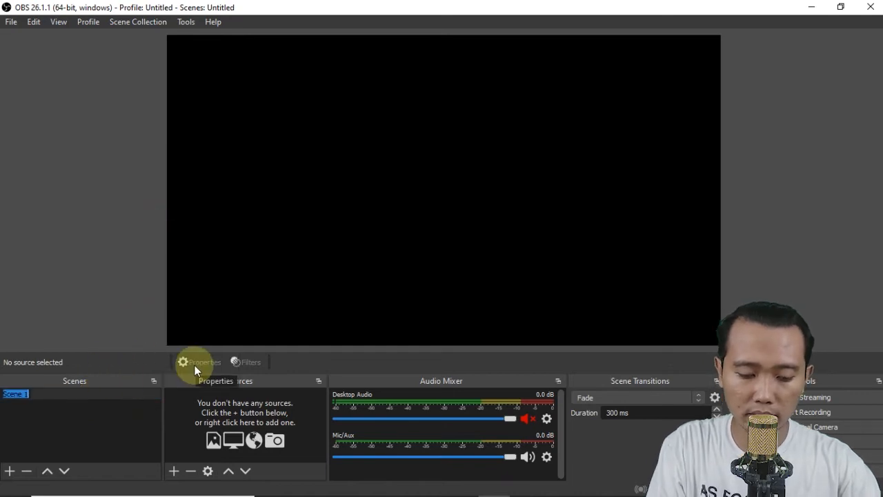
{"action": "key", "text": "End"}
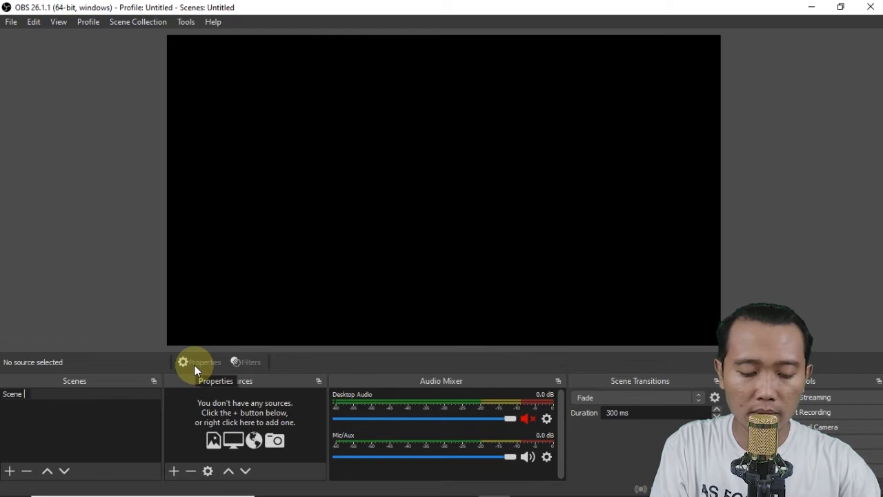
{"action": "type", "text": "Met"}
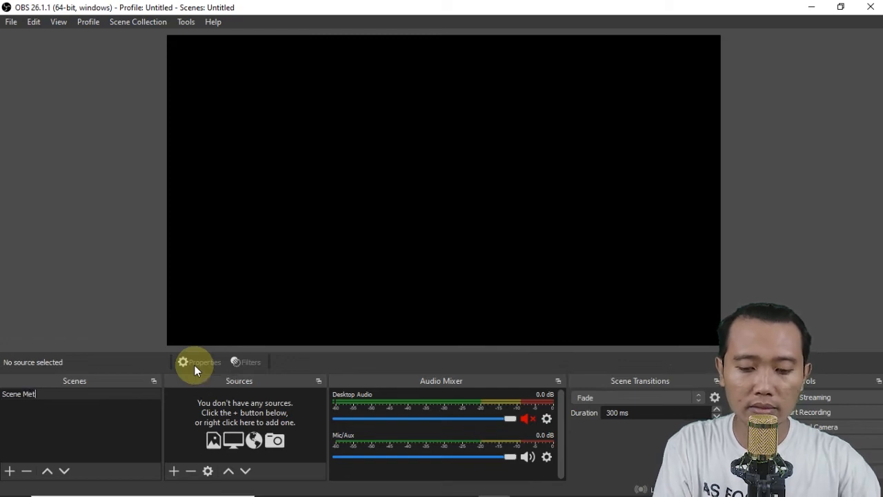
{"action": "type", "text": "e"}
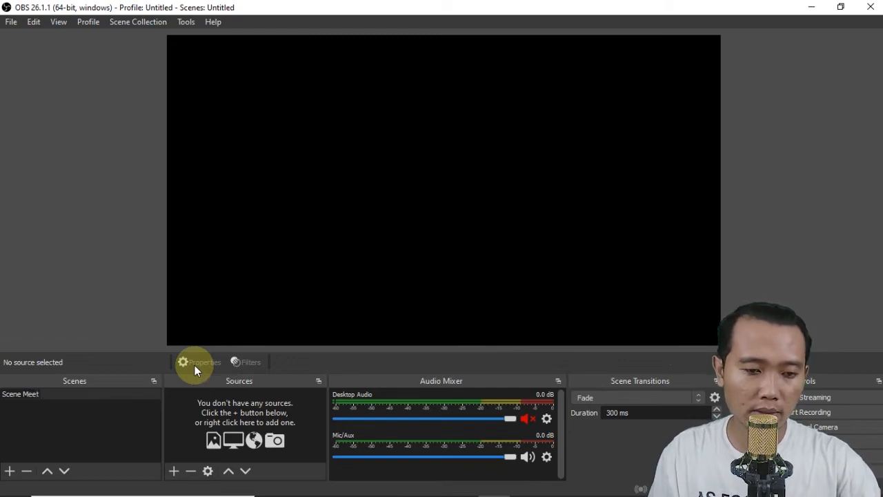
{"action": "type", "text": "t"}
Add a new Window Capture source named Meet to Scene Meet
{"action": "left_click", "coordinate": [176, 473]}
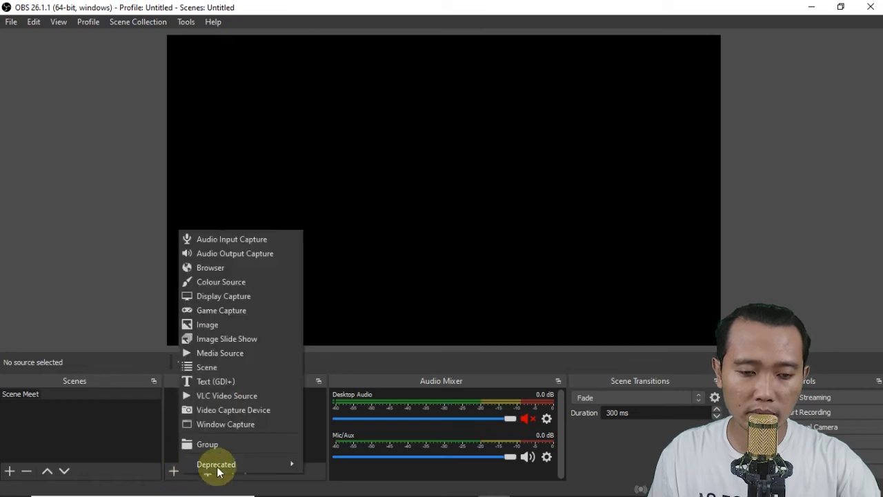
{"action": "left_click", "coordinate": [245, 424]}
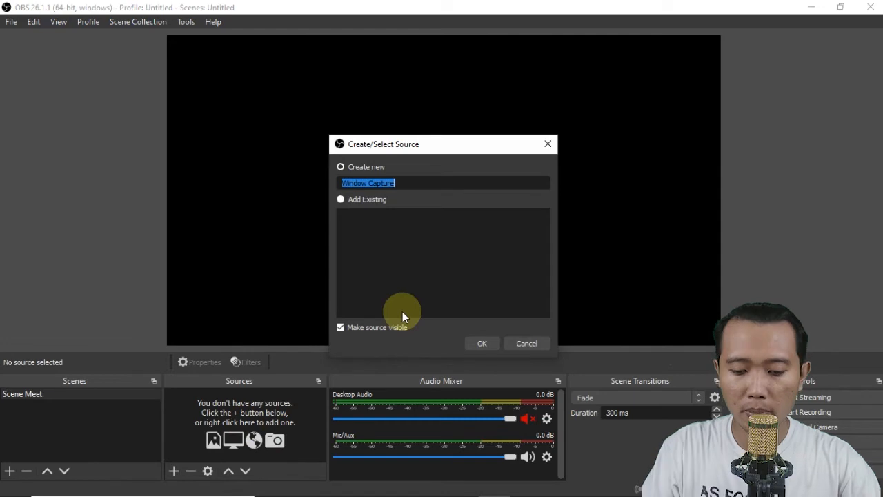
{"action": "type", "text": "Meet"}
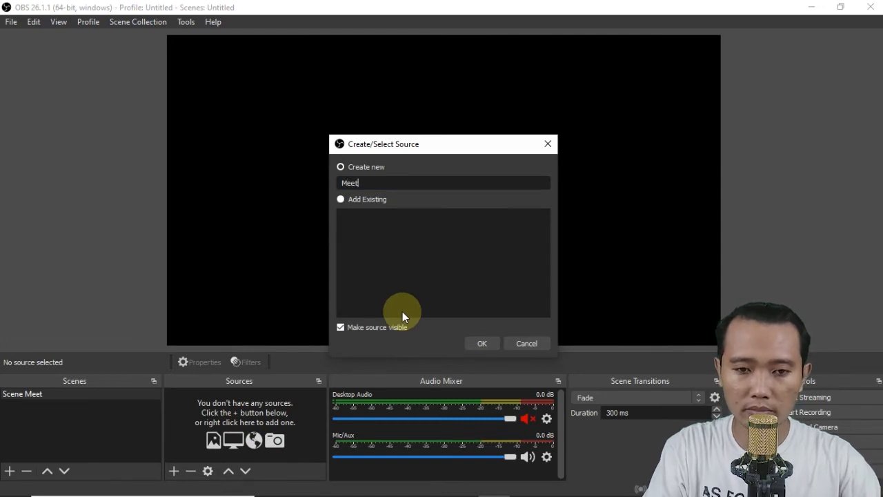
{"action": "left_click", "coordinate": [480, 344]}
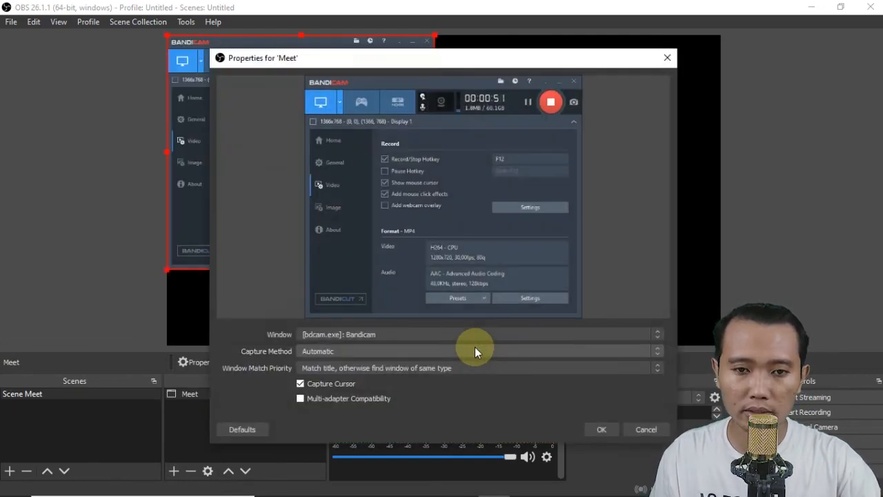
Set the Meet source to capture the Google Chrome window that shows the Meet call
{"action": "left_click", "coordinate": [422, 334]}
{"action": "left_click", "coordinate": [420, 344]}
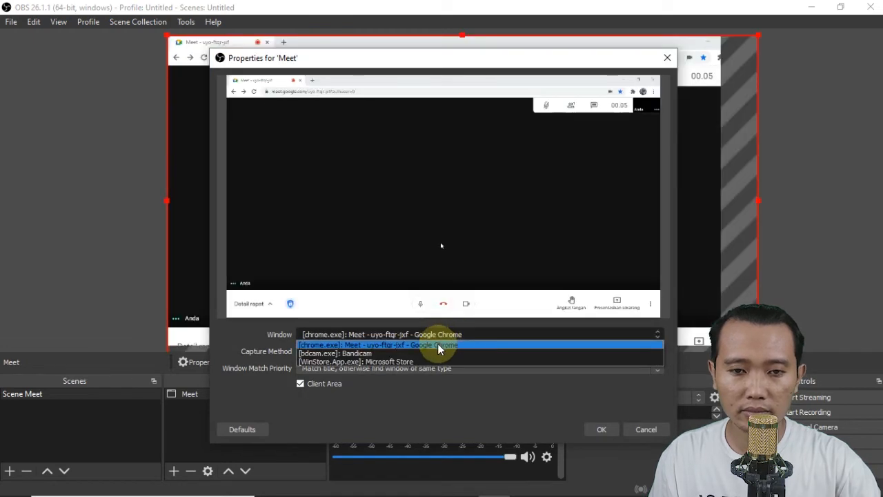
{"action": "left_click", "coordinate": [445, 345]}
{"action": "left_click", "coordinate": [602, 429]}
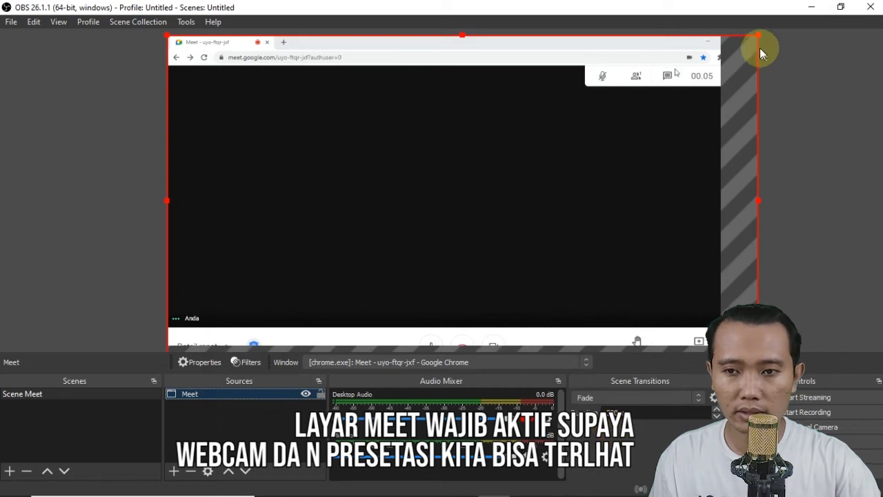
Scale the Meet source down to fit the canvas exactly and enable Studio Mode
{"action": "left_click_drag", "start_coordinate": [757, 35], "coordinate": [719, 49]}
{"action": "left_click_drag", "start_coordinate": [719, 49], "coordinate": [720, 58]}
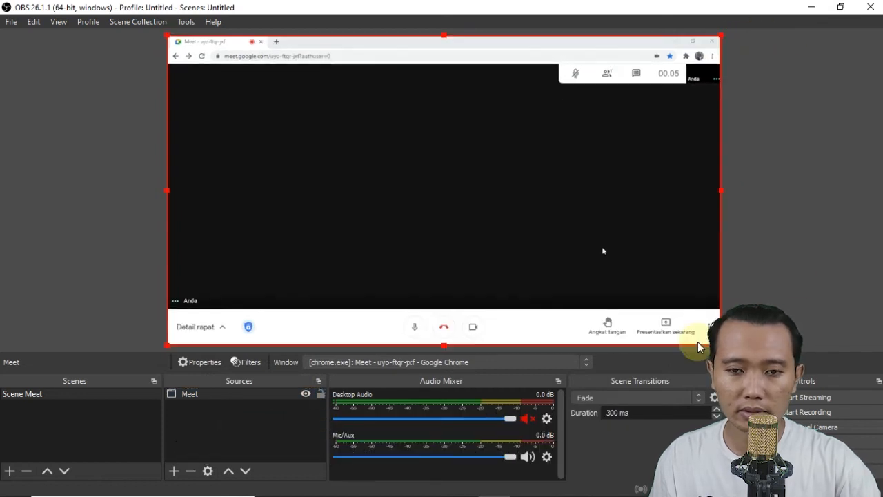
{"action": "left_click", "coordinate": [773, 253]}
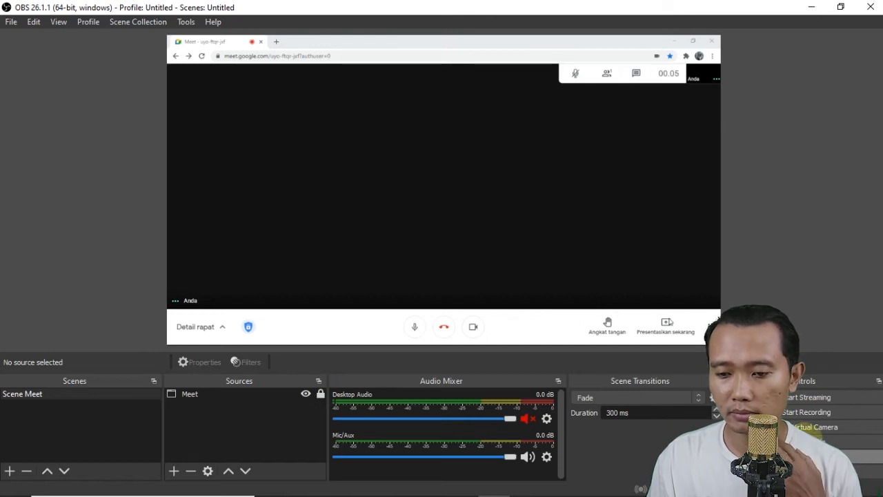
{"action": "left_click", "coordinate": [835, 441]}
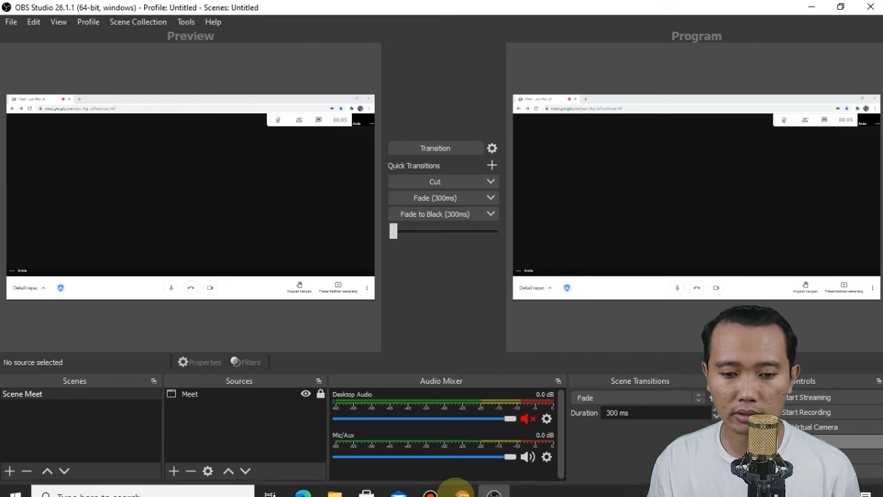
Switch to the Meet call in Chrome and review its microphone and speaker settings
{"action": "left_click", "coordinate": [461, 484]}
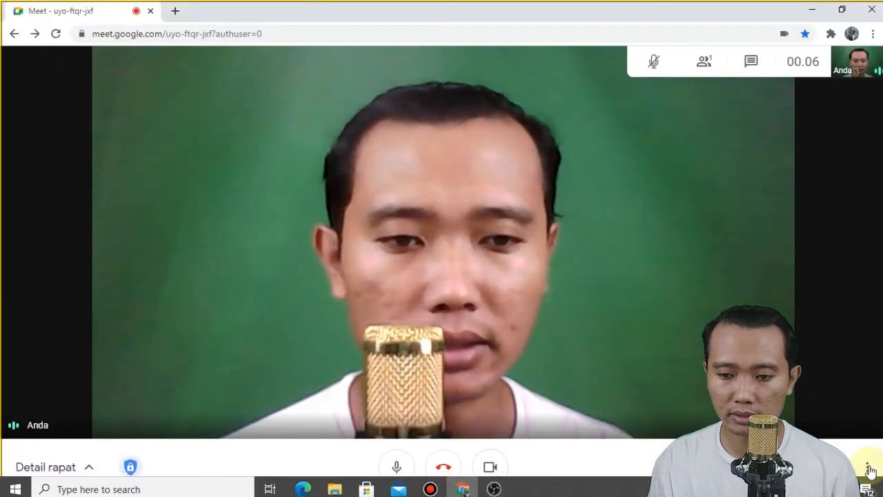
{"action": "left_click", "coordinate": [868, 463]}
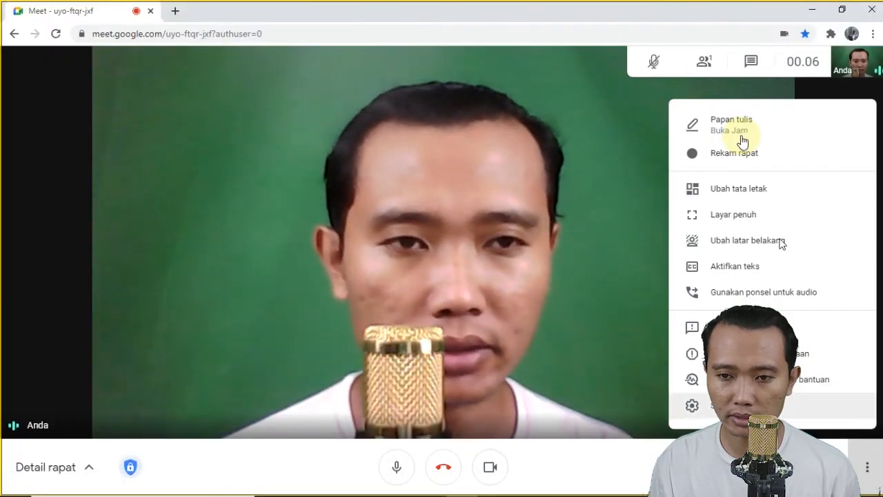
{"action": "left_click", "coordinate": [732, 404]}
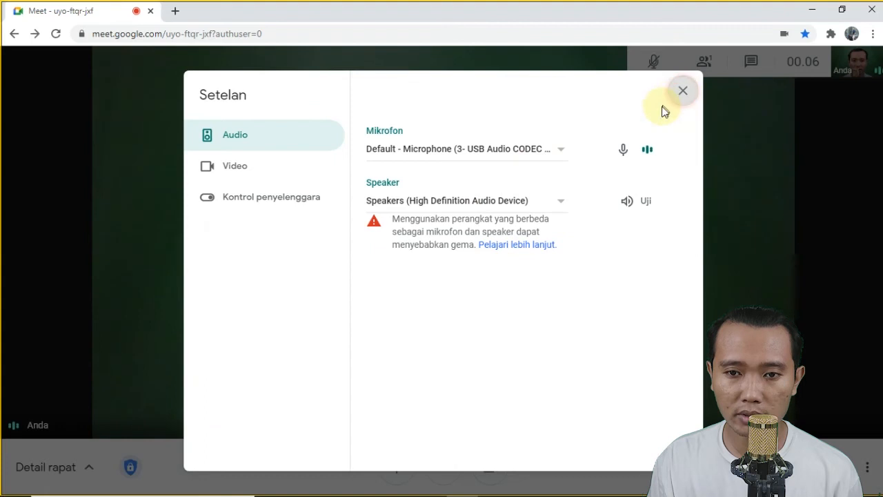
{"action": "left_click", "coordinate": [666, 103]}
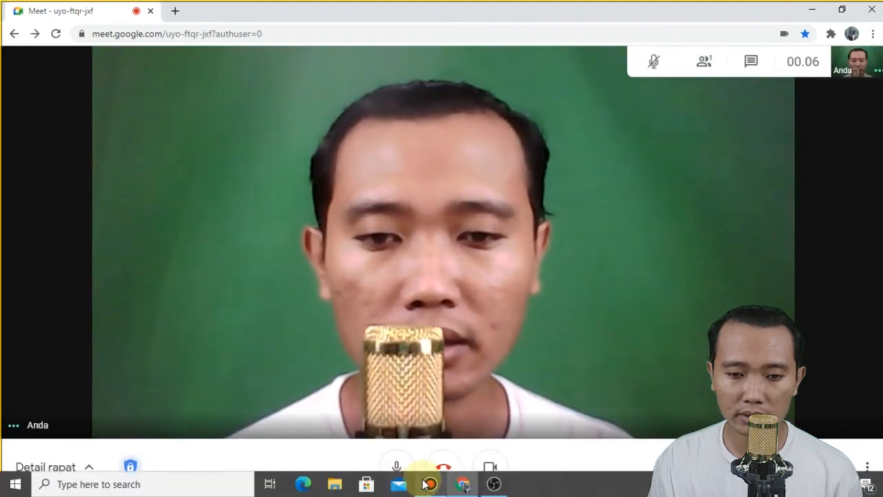
Switch back to OBS, unmute Desktop Audio, and check the advanced audio properties of the mixer sources
{"action": "left_click", "coordinate": [428, 483]}
{"action": "left_click", "coordinate": [493, 485]}
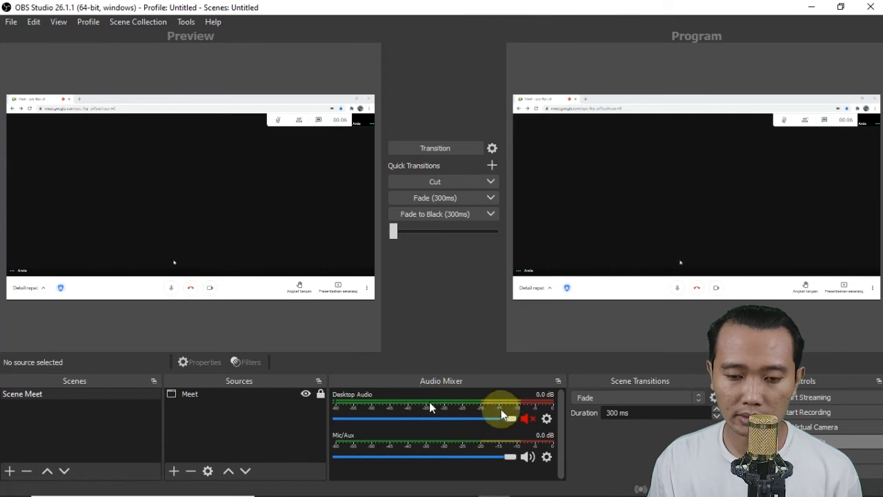
{"action": "left_click", "coordinate": [527, 418]}
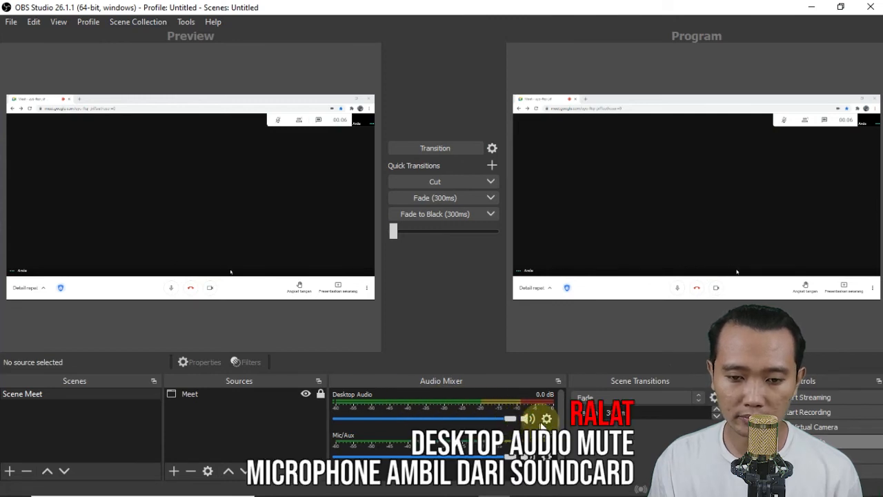
{"action": "left_click", "coordinate": [546, 418]}
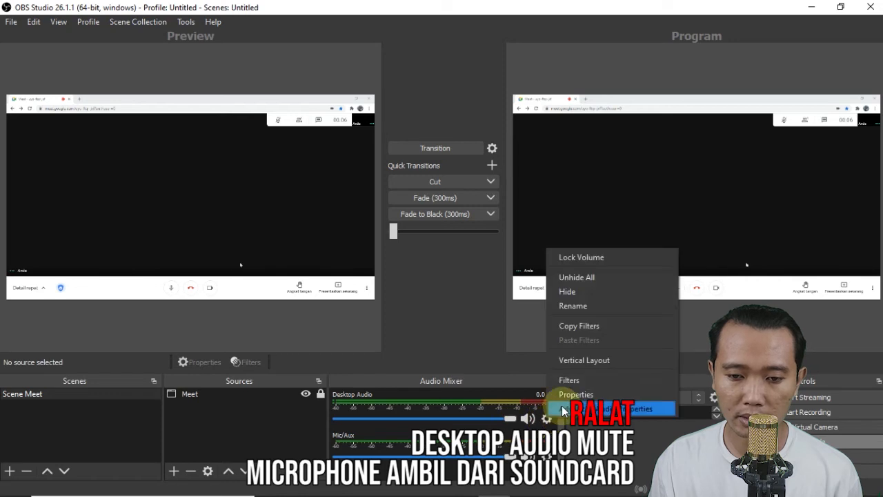
{"action": "left_click", "coordinate": [565, 408]}
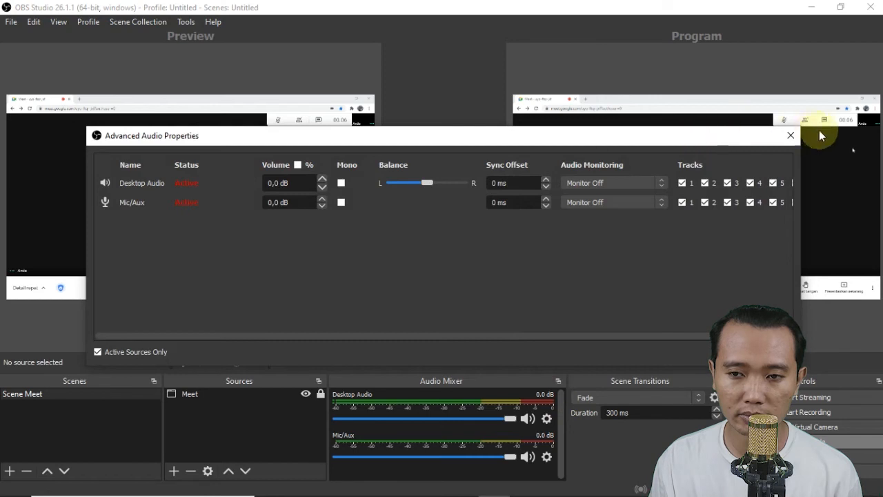
{"action": "left_click", "coordinate": [790, 134]}
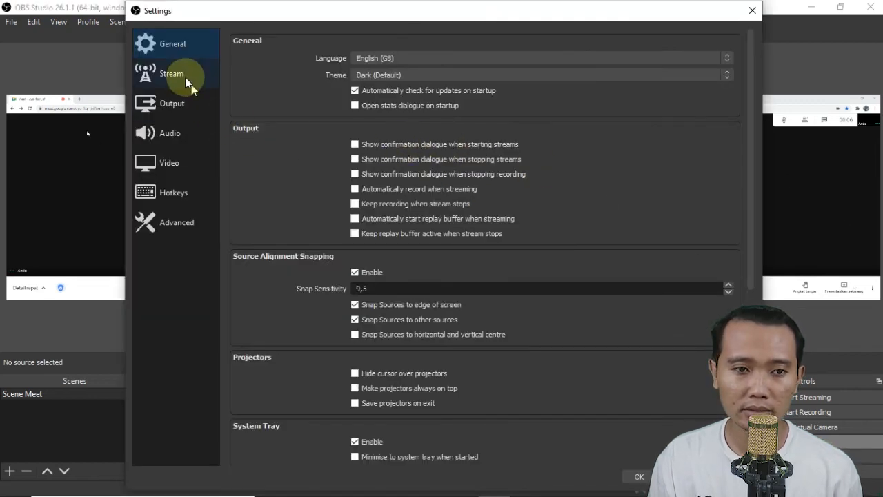
Review the streaming service and stream key settings, then check the video bitrate for streaming output
{"action": "left_click", "coordinate": [185, 76]}
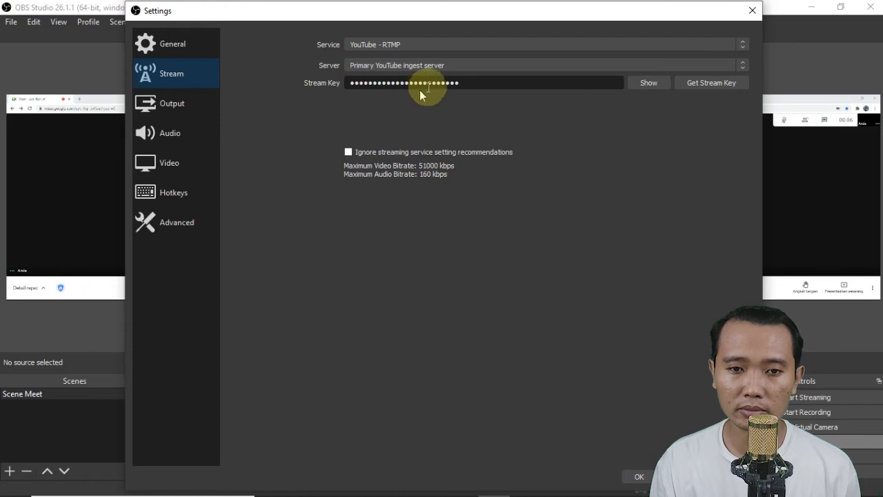
{"action": "left_click", "coordinate": [189, 104]}
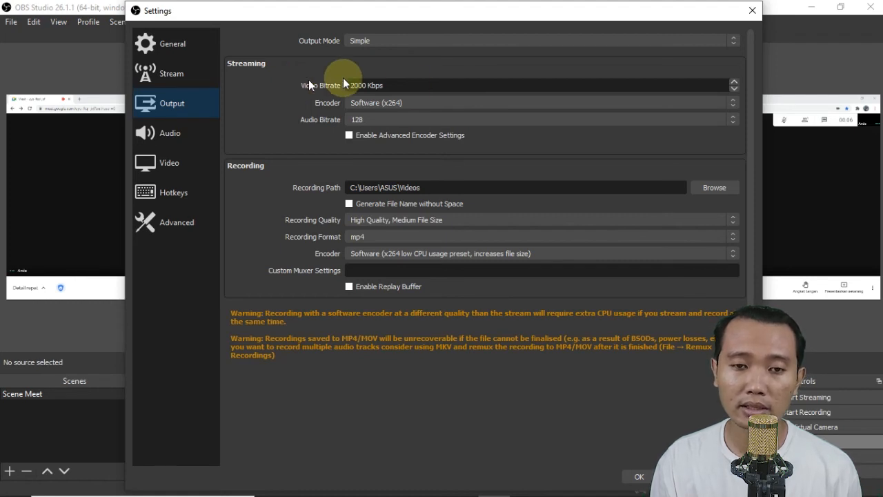
{"action": "left_click_drag", "start_coordinate": [392, 83], "coordinate": [347, 83]}
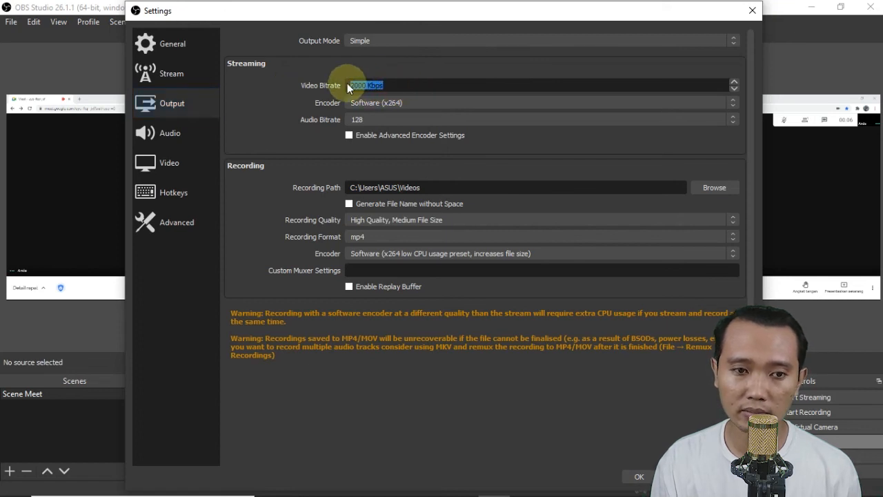
Set the output resolution to 1280x720 and the frame rate to 30 FPS, and apply the video settings
{"action": "left_click", "coordinate": [179, 162]}
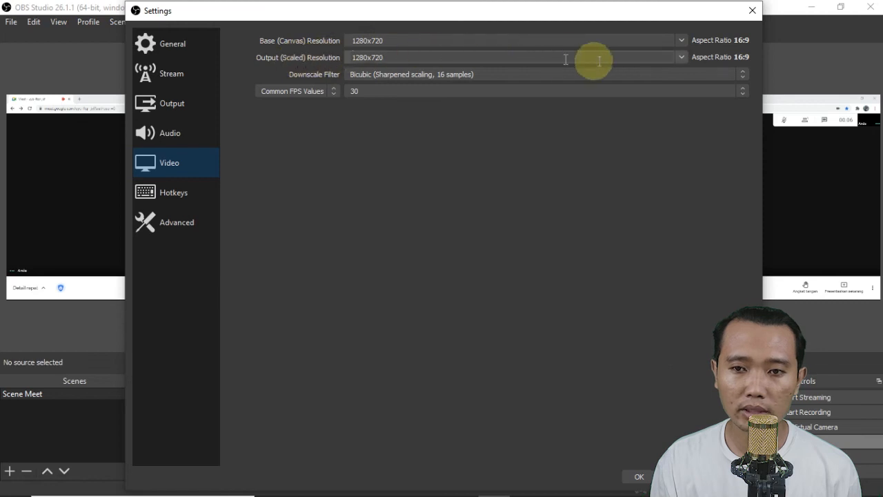
{"action": "left_click", "coordinate": [681, 57]}
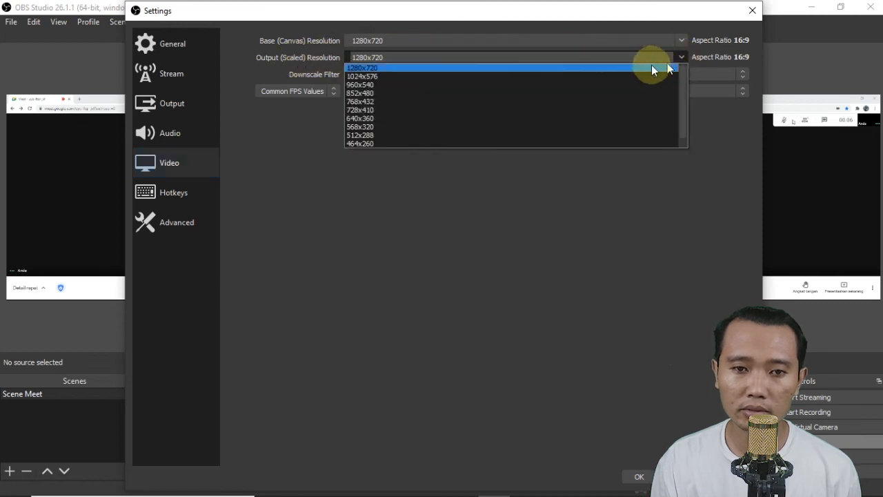
{"action": "left_click", "coordinate": [561, 66]}
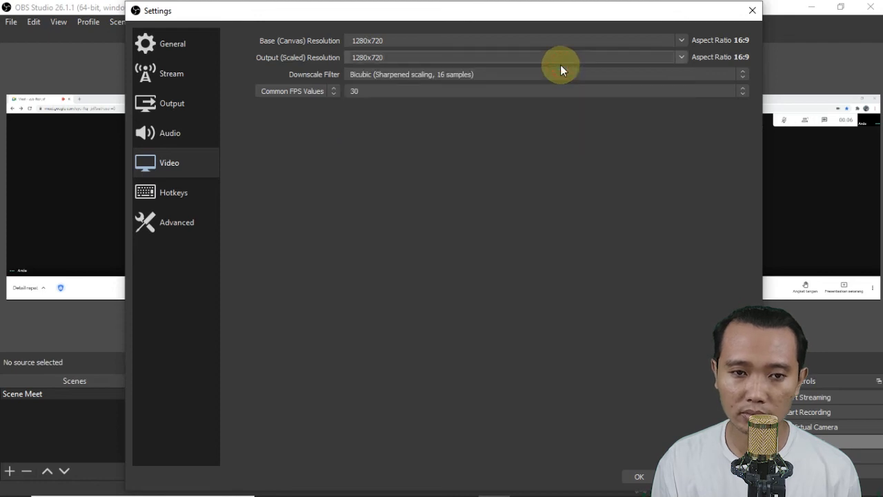
{"action": "left_click", "coordinate": [384, 92]}
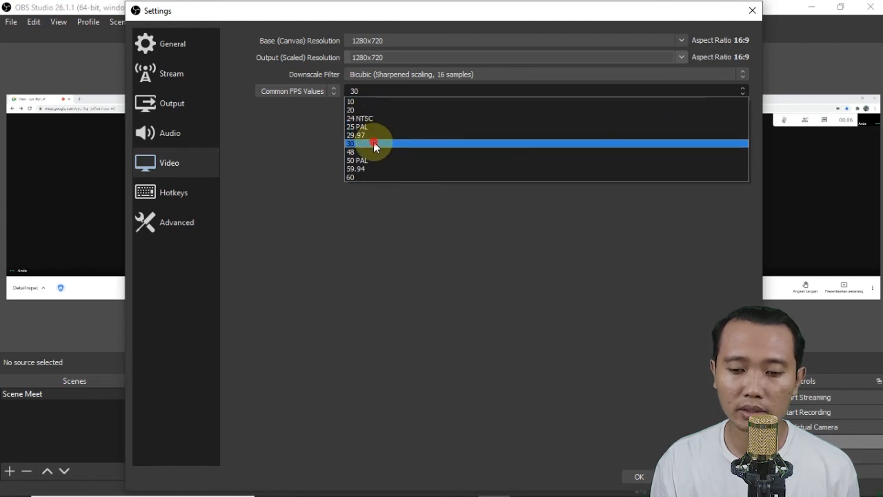
{"action": "left_click", "coordinate": [374, 143]}
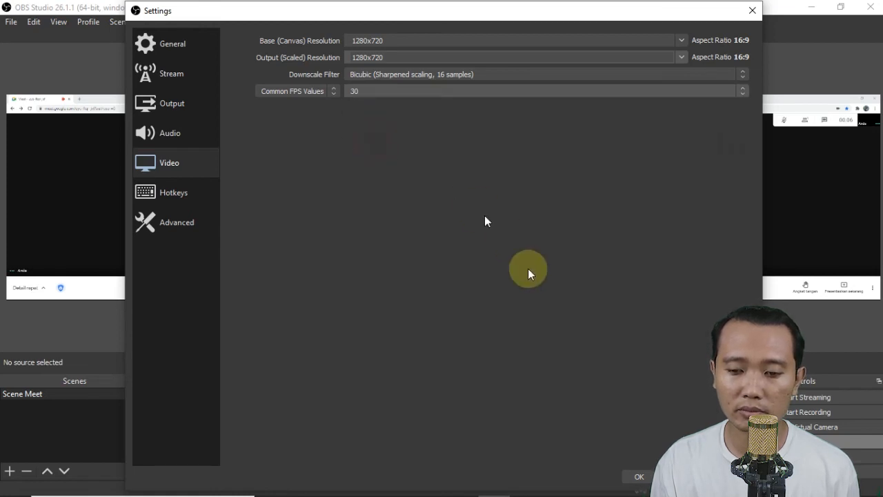
{"action": "left_click", "coordinate": [642, 477]}
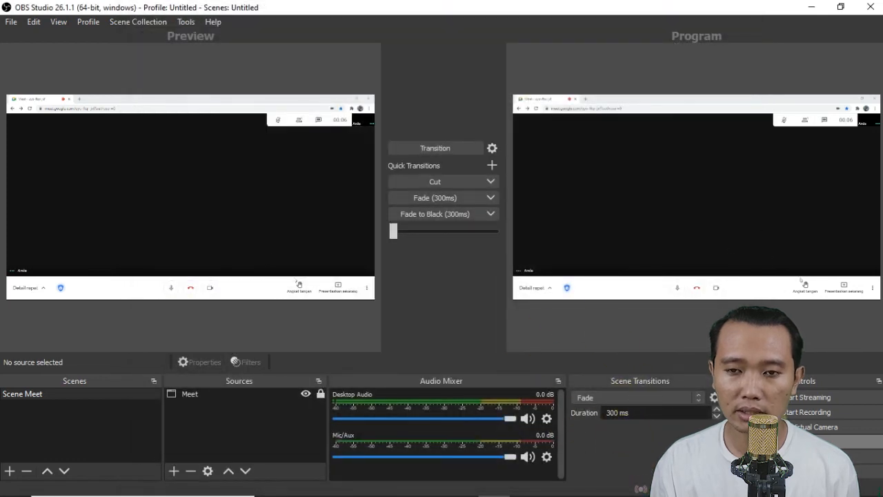